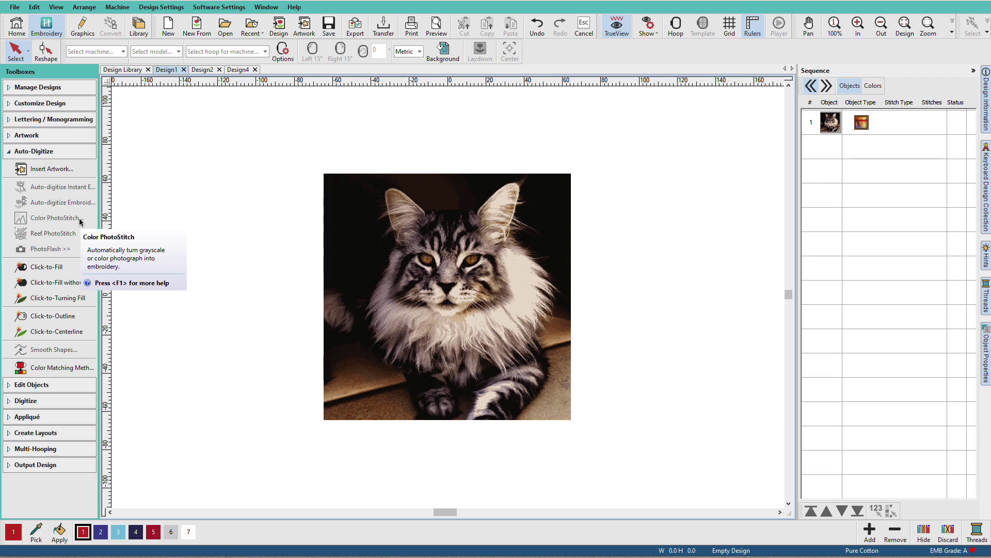
# Step: Browse the photo results in Insert Artwork, then close the browser without inserting anything
pyautogui.click(76, 171)
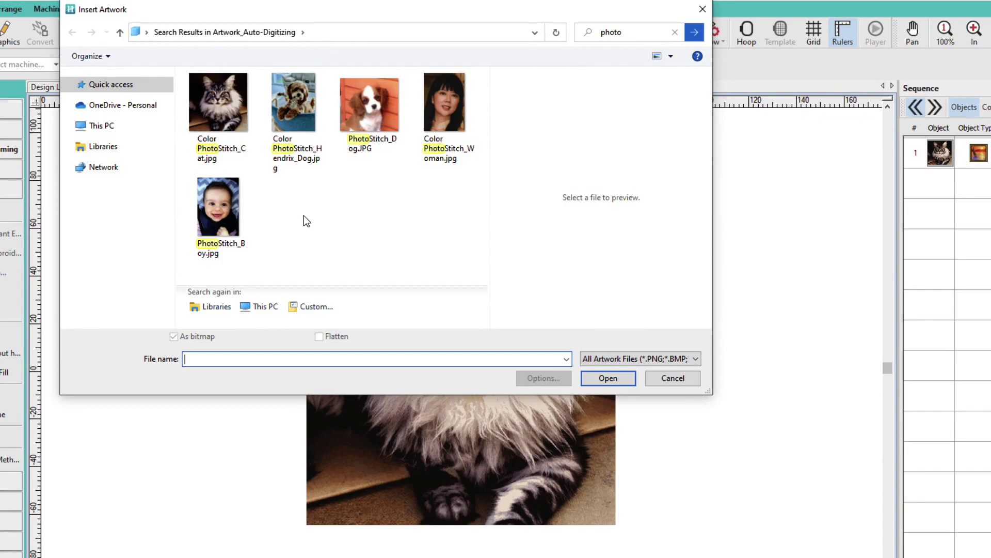
pyautogui.click(689, 376)
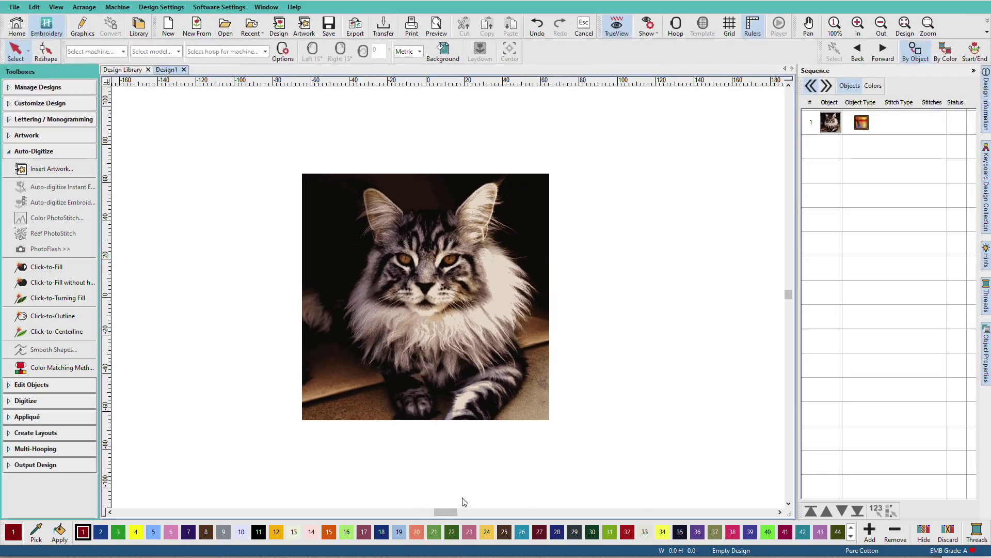
# Step: Select the cat photo, open Color PhotoStitch, and move its dialog off the photo
pyautogui.moveTo(454, 511); pyautogui.dragTo(460, 511)
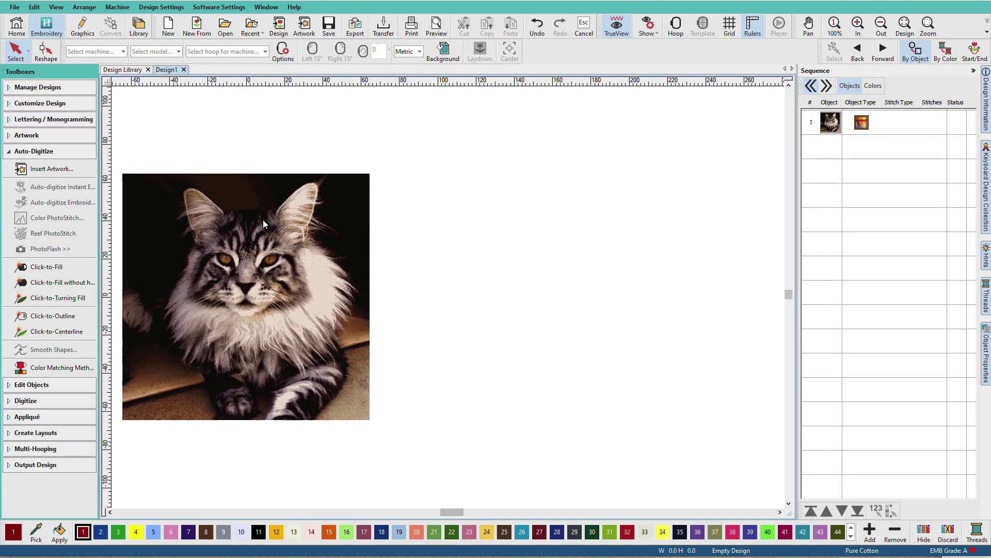
pyautogui.click(152, 246)
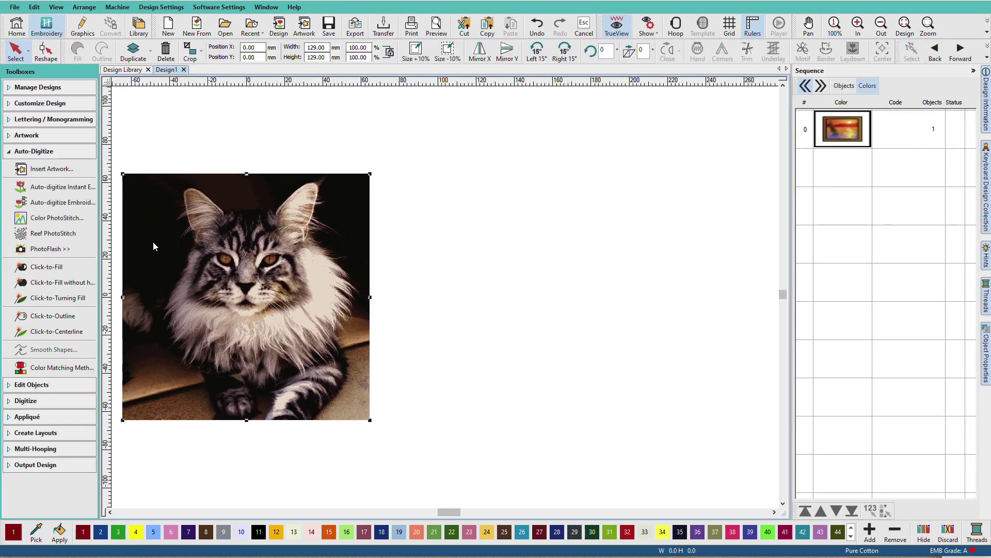
pyautogui.click(71, 221)
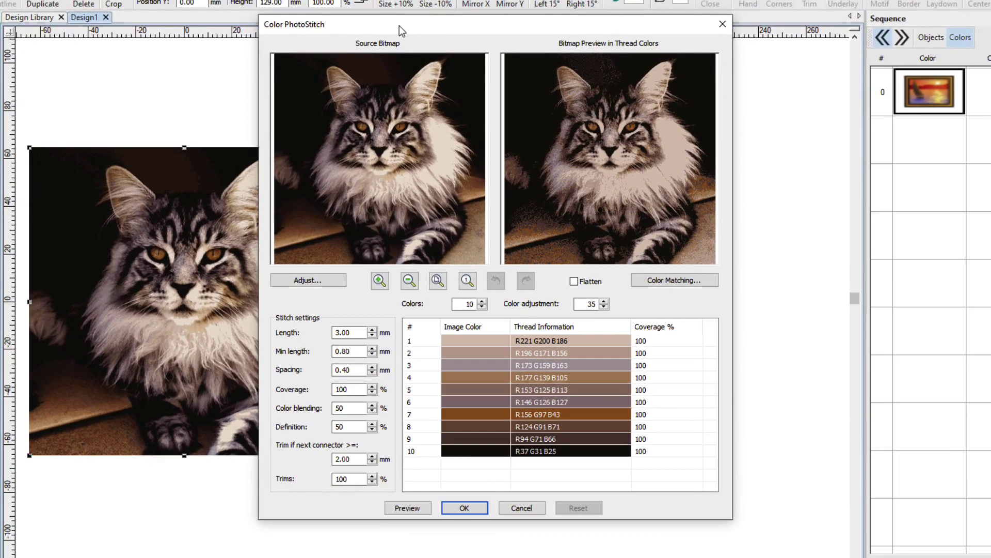
pyautogui.moveTo(398, 26); pyautogui.dragTo(506, 58)
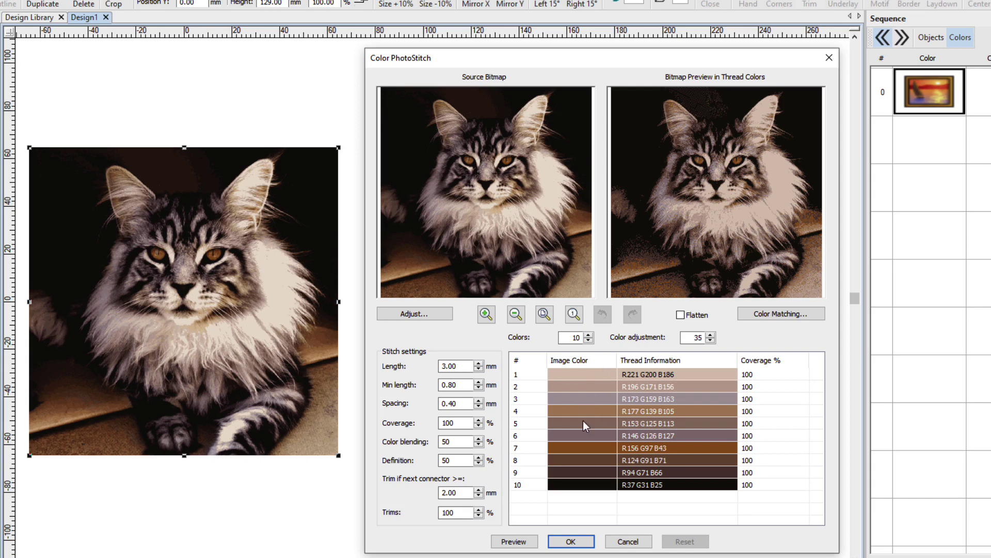
pyautogui.moveTo(589, 392)
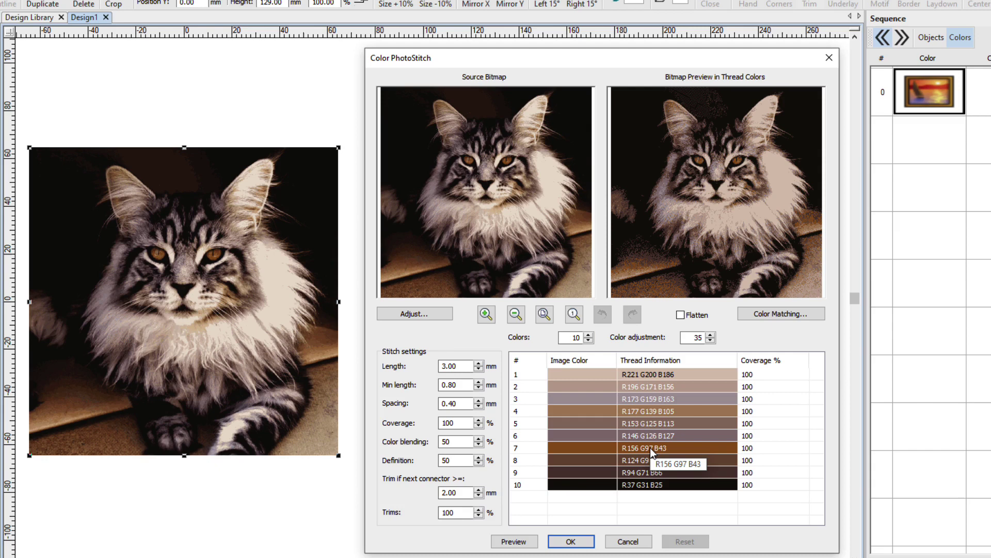
# Step: Preview the cat as stitches split into 10 thread colour blocks
pyautogui.click(521, 546)
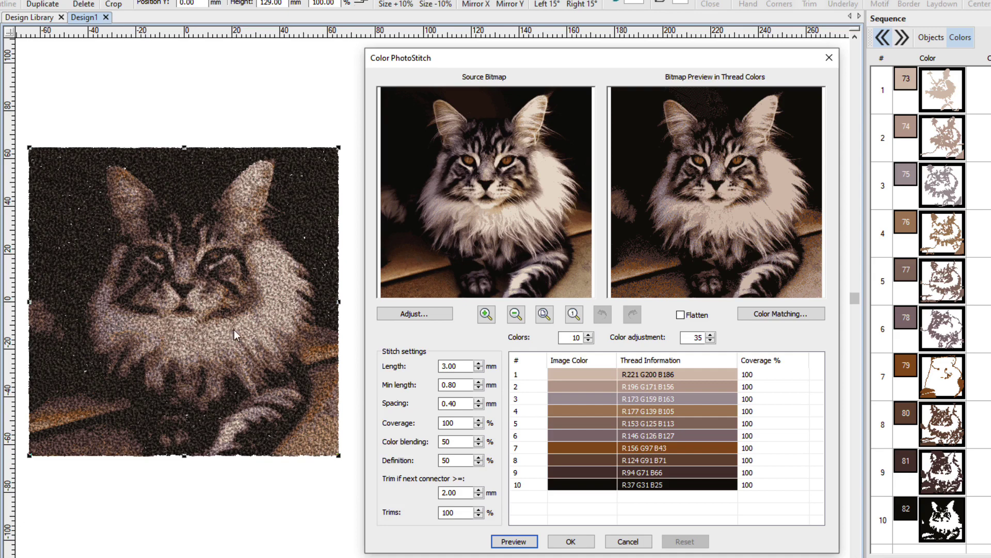
# Step: Auto Adjust the photo, raise brightness and lower contrast slightly, then regenerate the stitch preview
pyautogui.click(425, 315)
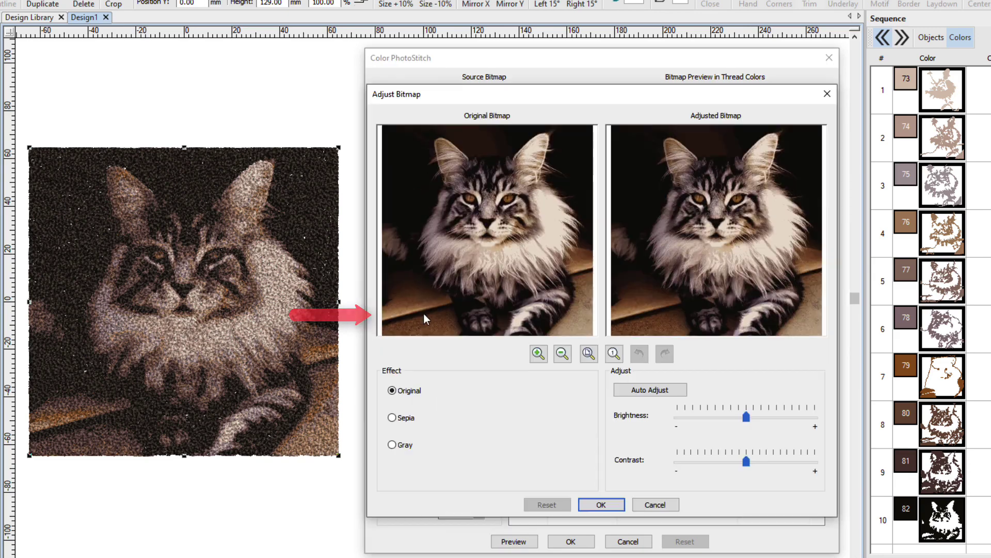
pyautogui.click(683, 396)
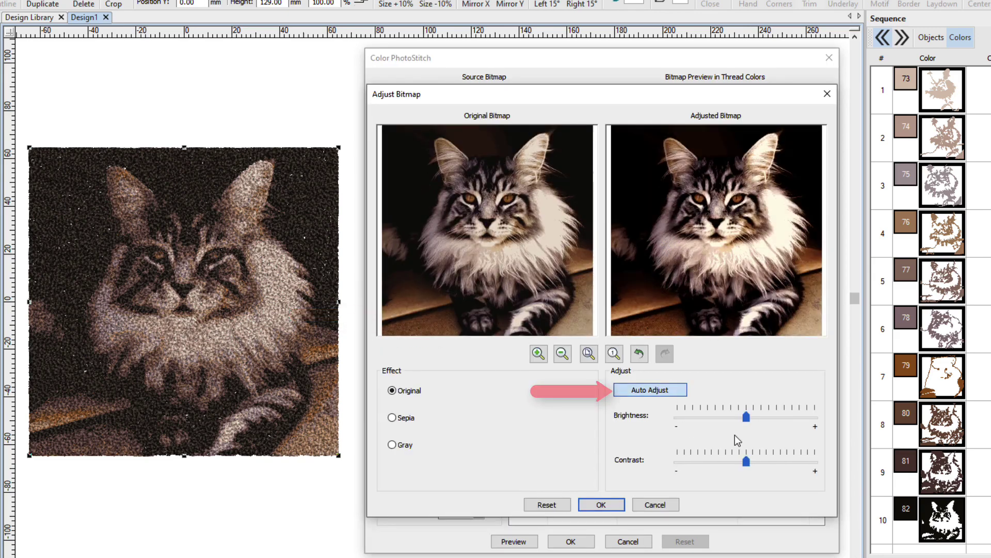
pyautogui.click(748, 416)
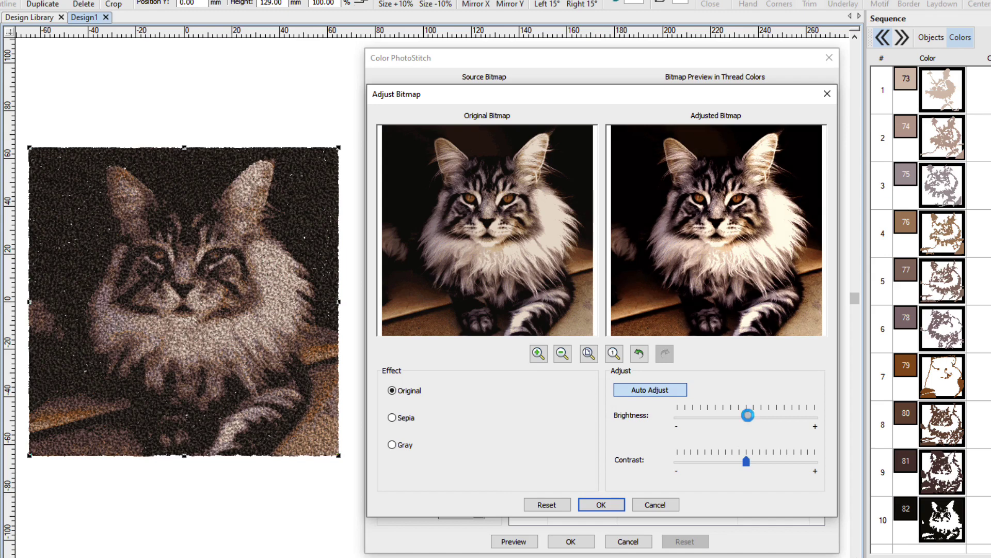
pyautogui.moveTo(743, 463); pyautogui.dragTo(740, 464)
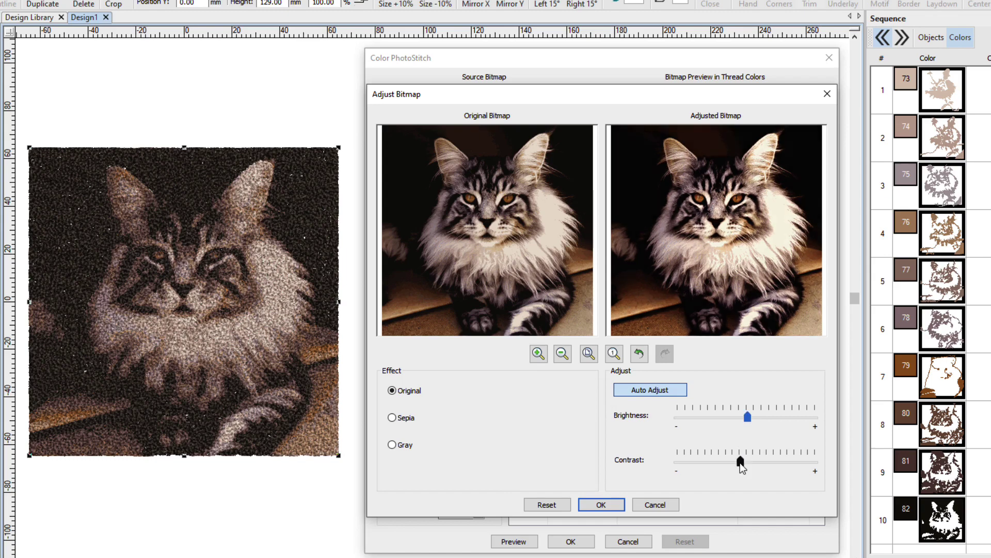
pyautogui.click(602, 504)
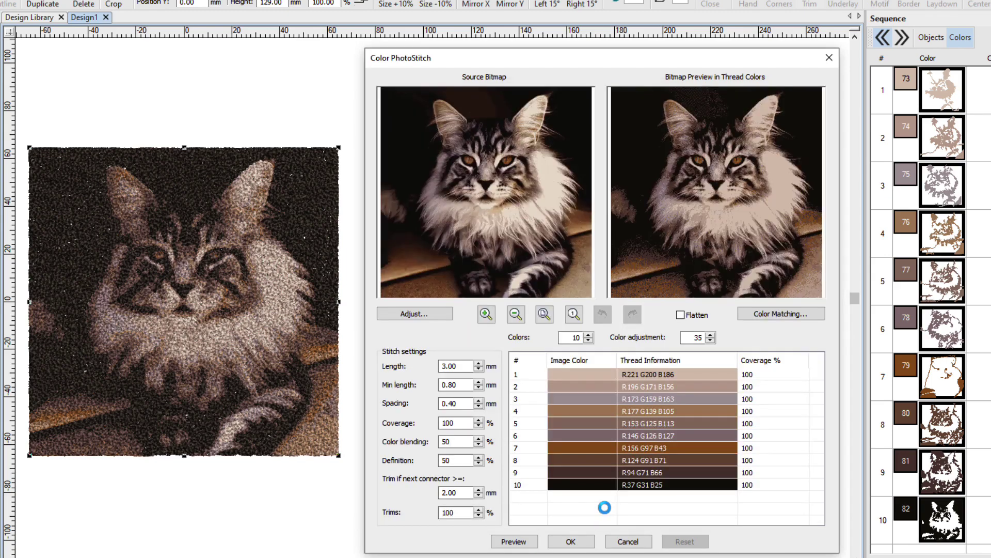
pyautogui.click(523, 545)
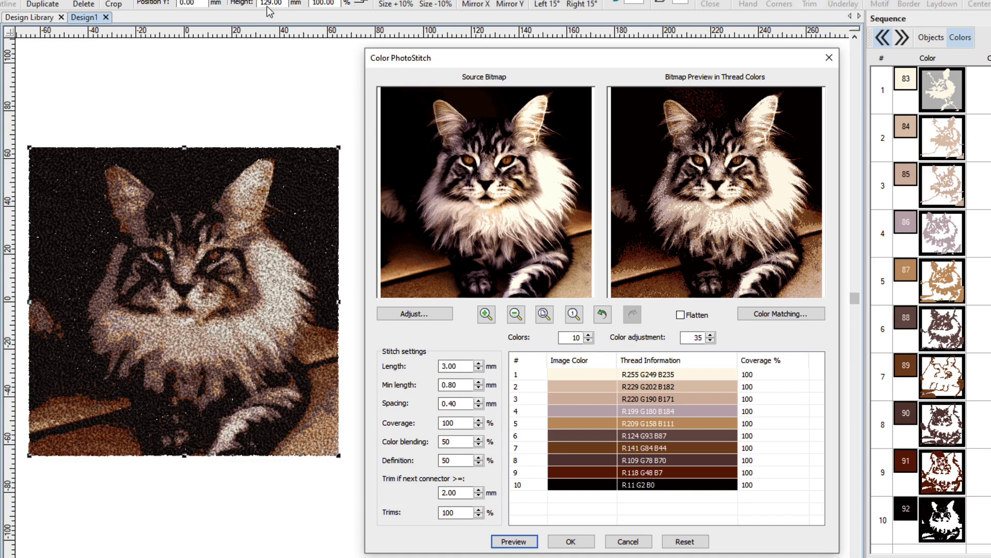
# Step: Change the stitch spacing from 0.40 to 0.34 mm and preview the stitches
pyautogui.click(458, 404)
pyautogui.doubleClick(458, 404)
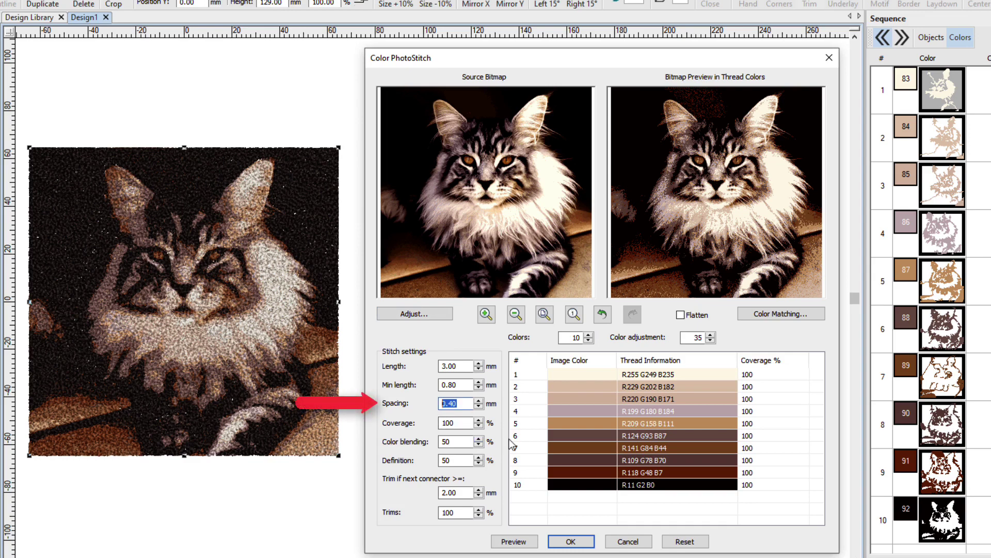
pyautogui.write('.')
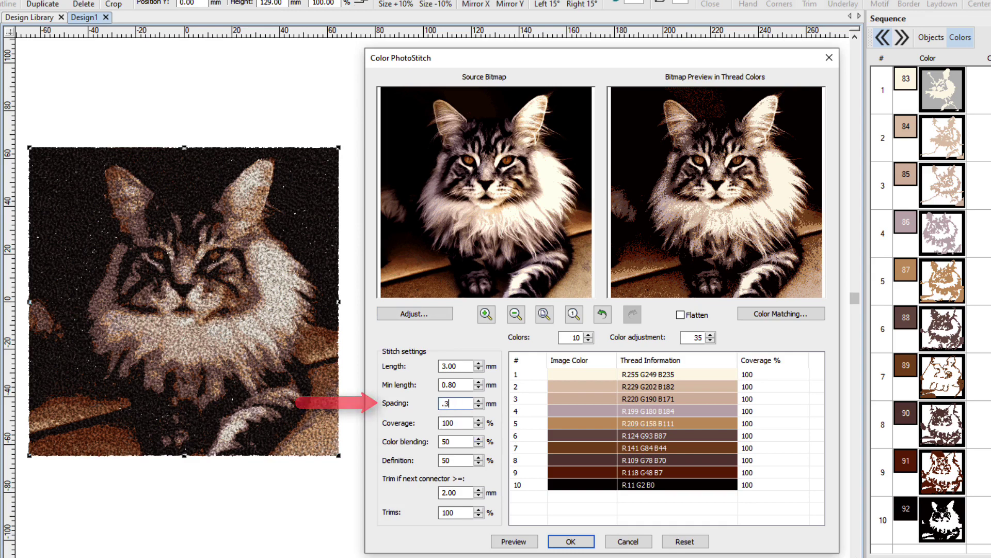
pyautogui.write('34')
pyautogui.click(517, 540)
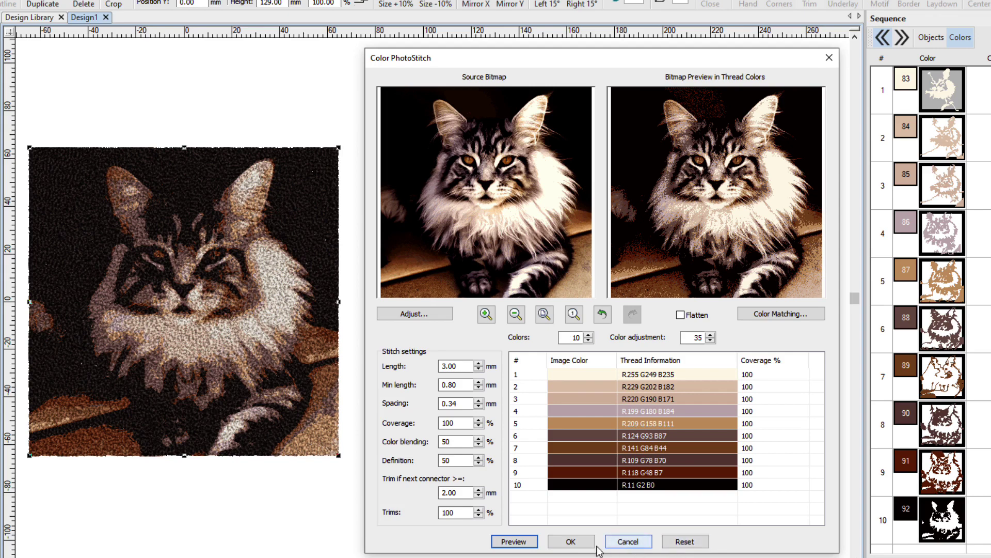
# Step: Apply the Color PhotoStitch conversion and show the Sequence docker's Objects list with stitch counts
pyautogui.click(570, 541)
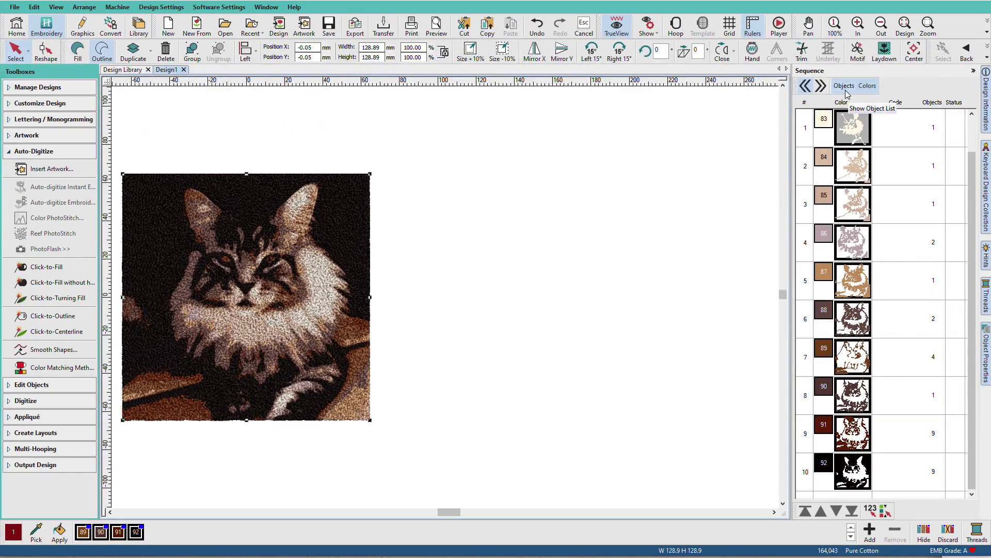
pyautogui.click(844, 87)
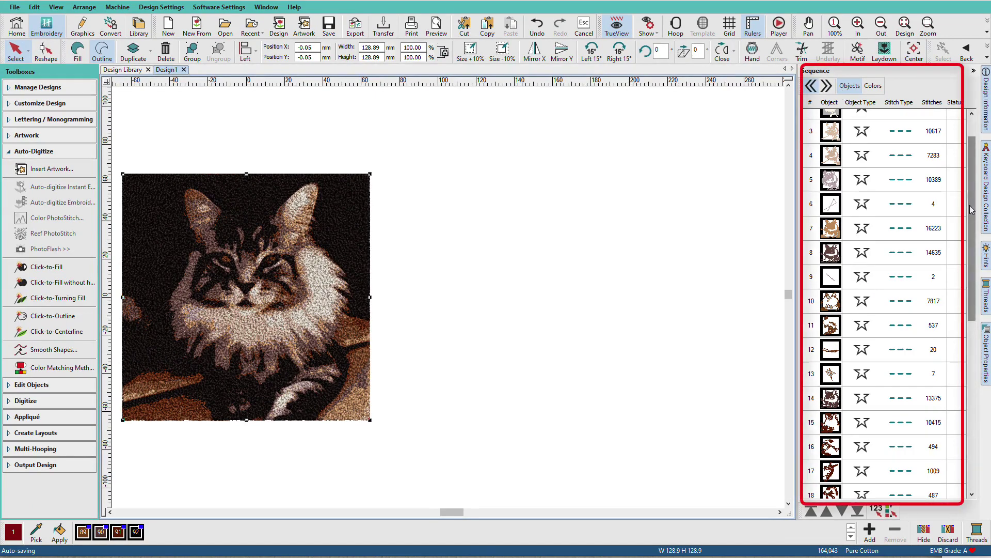
pyautogui.scroll(1, 969, 185)
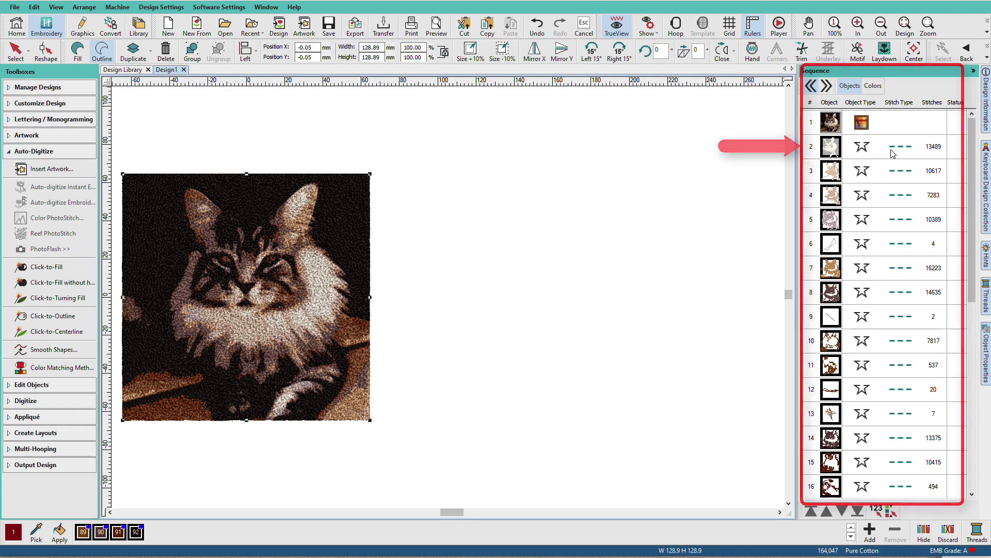
# Step: Select object 10 (7,817 stitches) and hide all other objects
pyautogui.press('d')
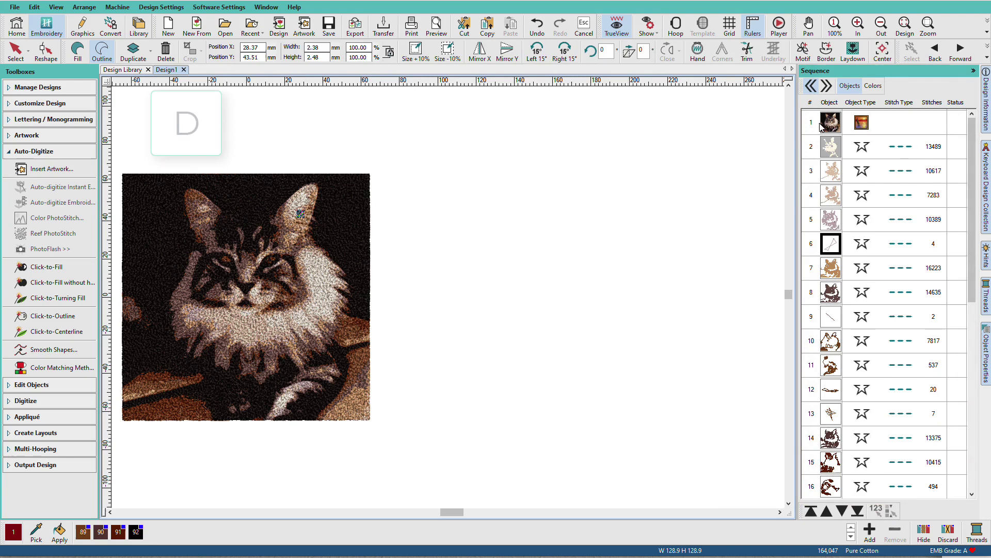
pyautogui.press('d')
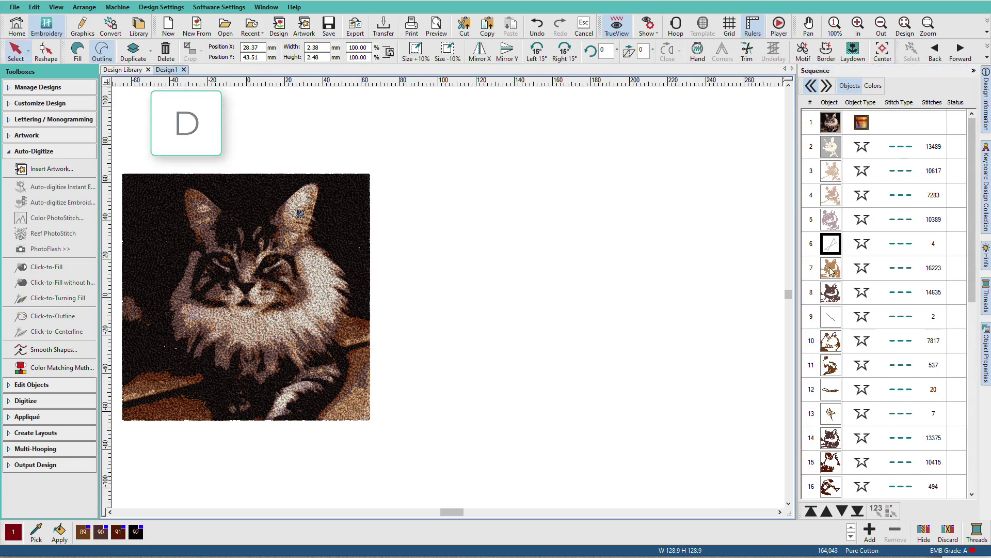
pyautogui.click(830, 341)
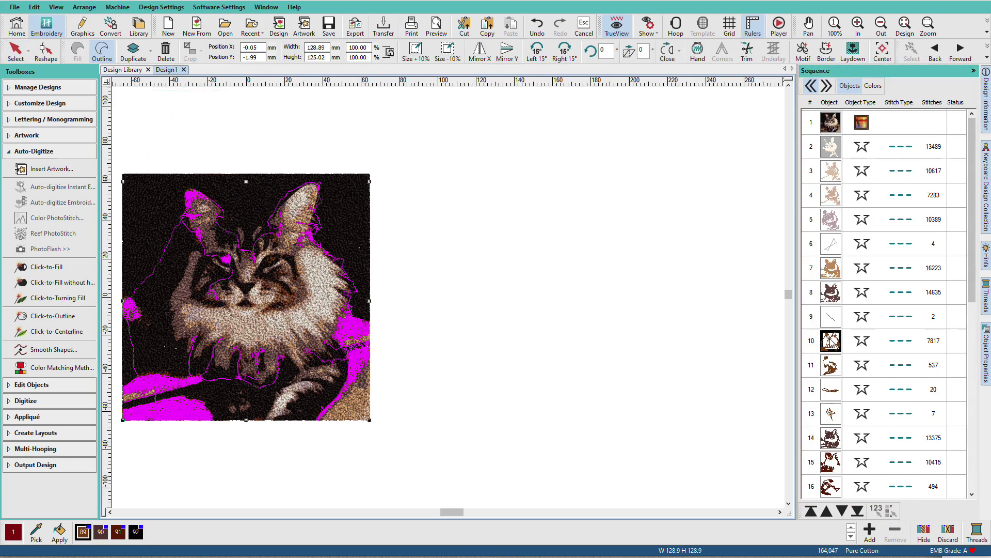
pyautogui.rightClick(832, 345)
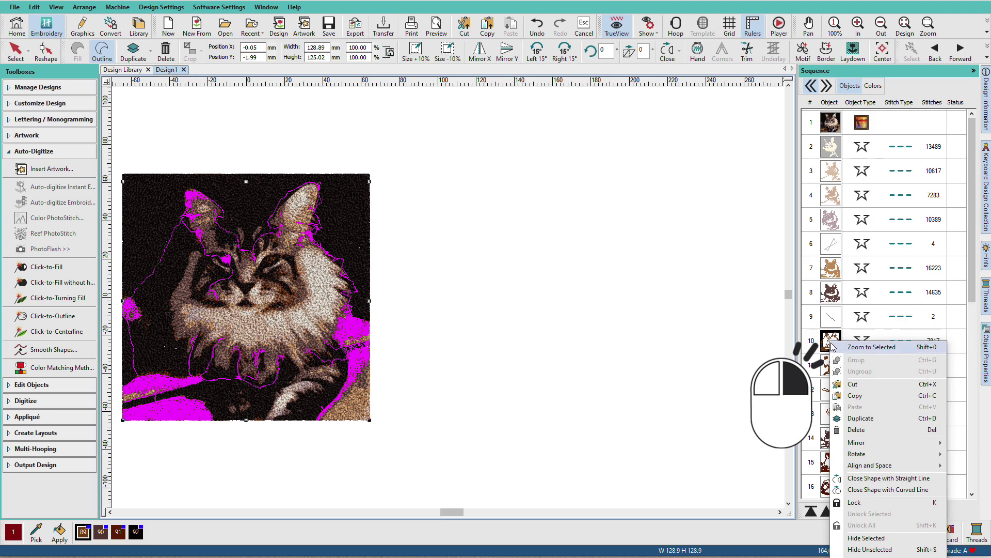
pyautogui.click(868, 549)
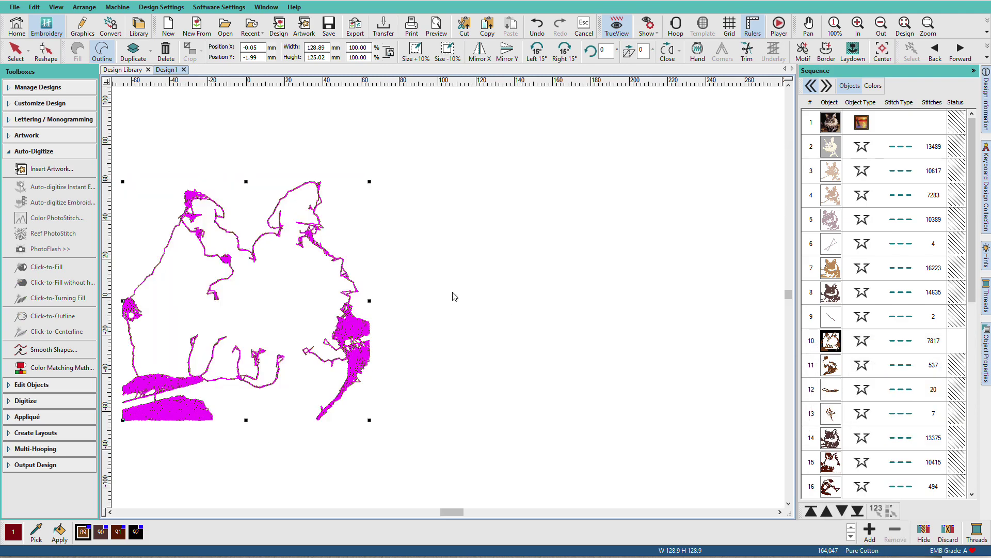
# Step: Box-zoom into the lower-right part of the design and click the object on the canvas
pyautogui.press('b')
pyautogui.moveTo(431, 277); pyautogui.dragTo(276, 428)
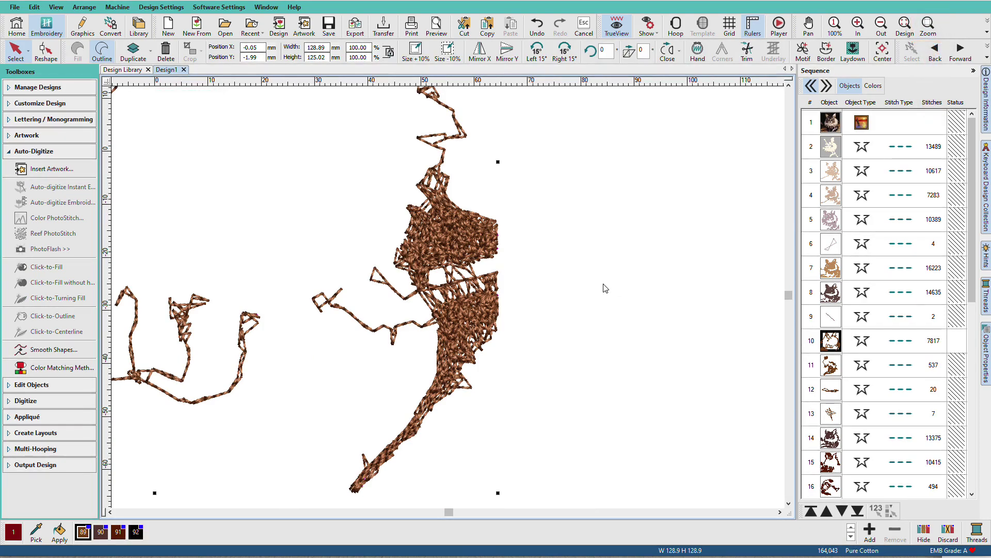
pyautogui.click(448, 323)
pyautogui.click(750, 273)
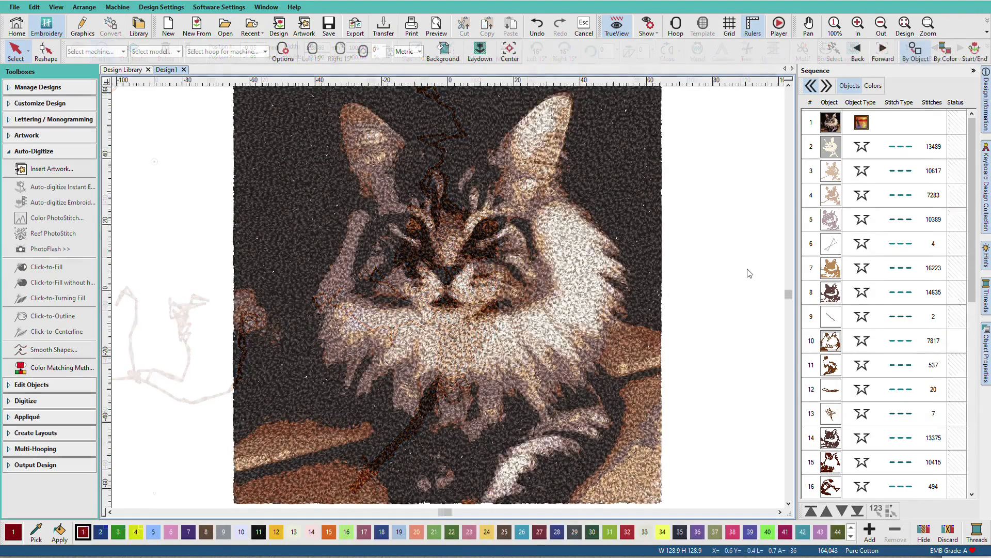